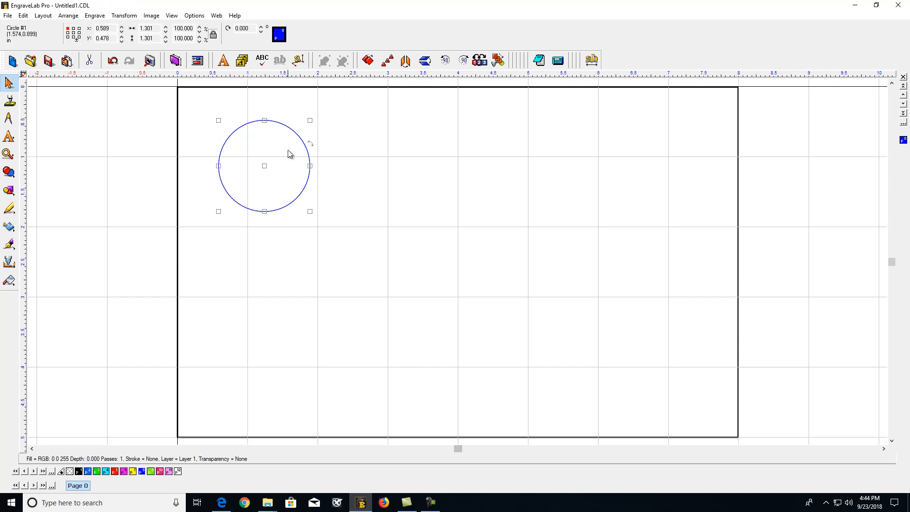
# Move the circle slightly closer to the page's upper-left corner
pyautogui.moveTo(268, 169)
pyautogui.mouseDown()
pyautogui.moveTo(233, 150)
pyautogui.moveTo(251, 160)
pyautogui.mouseUp()
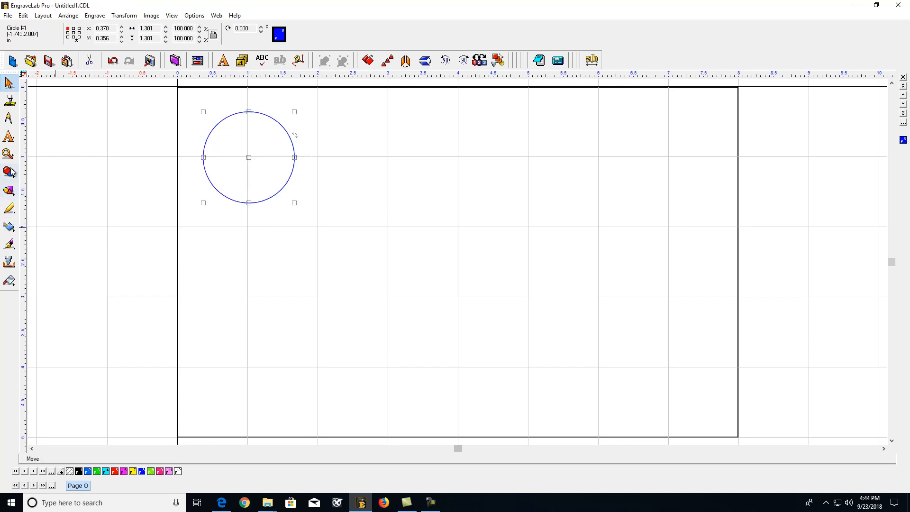
pyautogui.click(9, 190)
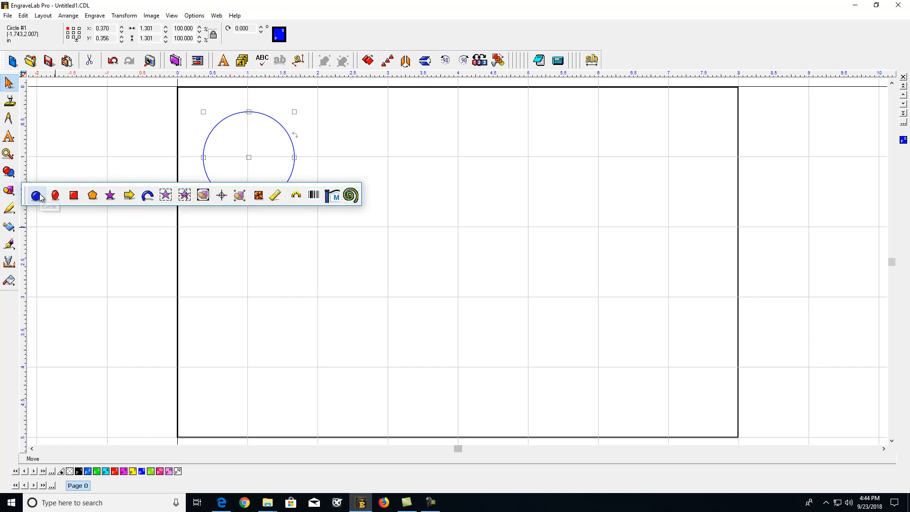
pyautogui.click(86, 100)
pyautogui.click(281, 131)
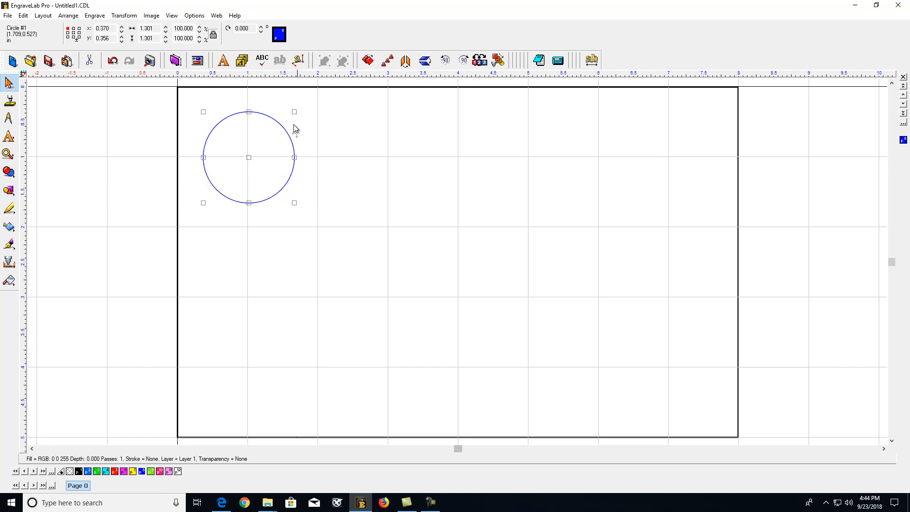
# Set the circle's reference point to its center and resize it to 1.5 in wide and high
pyautogui.doubleClick(148, 29)
pyautogui.click(73, 33)
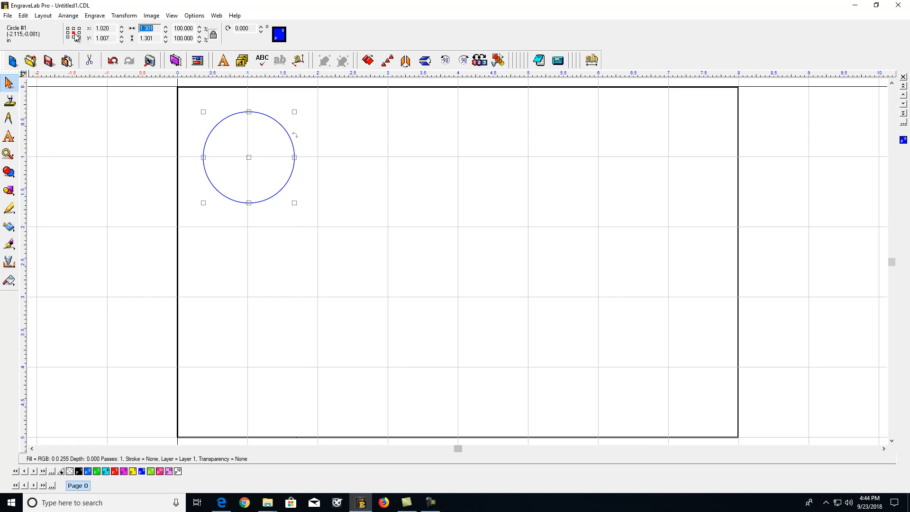
pyautogui.doubleClick(190, 28)
pyautogui.doubleClick(149, 29)
pyautogui.press('Return')
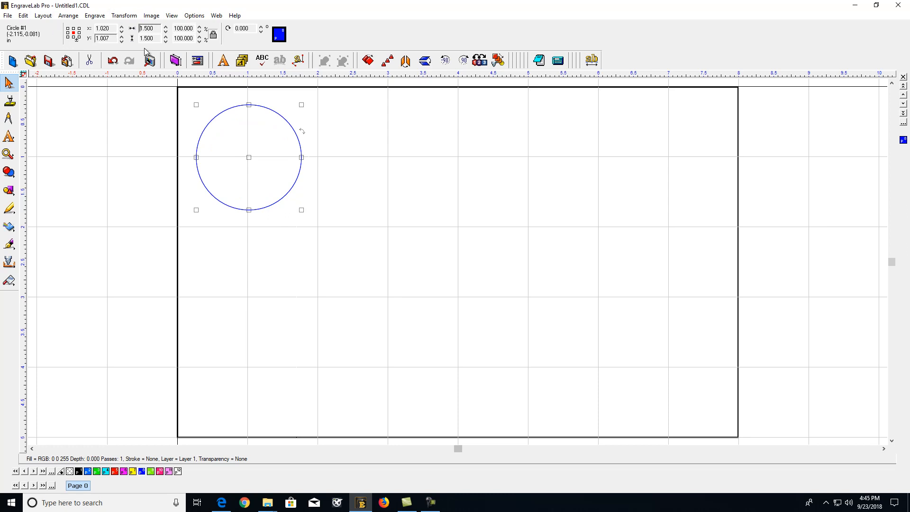
# Place the circle's center at X 1.000 and Y 1.000, and deselect it
pyautogui.doubleClick(108, 29)
pyautogui.press('Return')
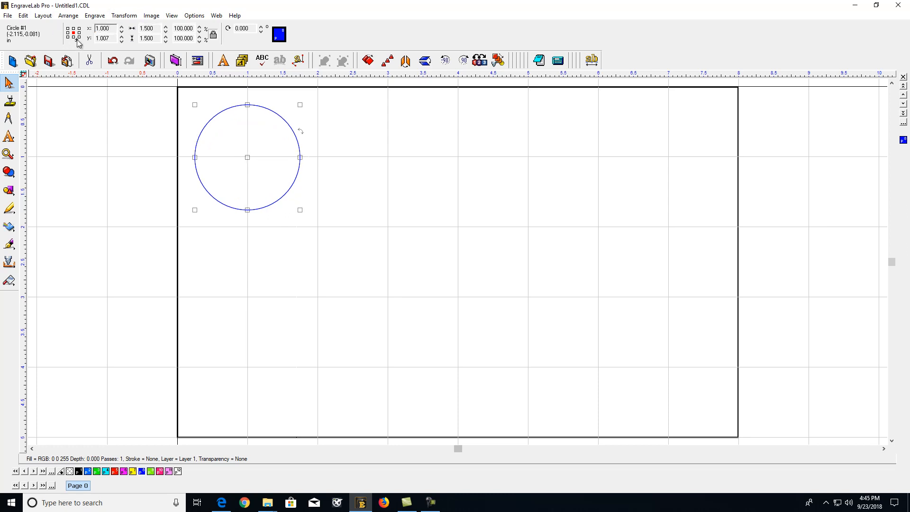
pyautogui.doubleClick(112, 37)
pyautogui.press('Return')
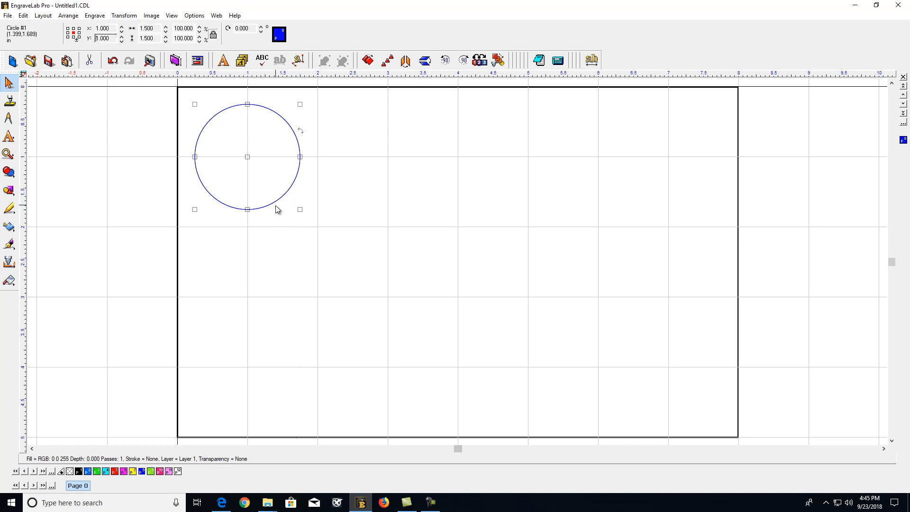
pyautogui.click(374, 123)
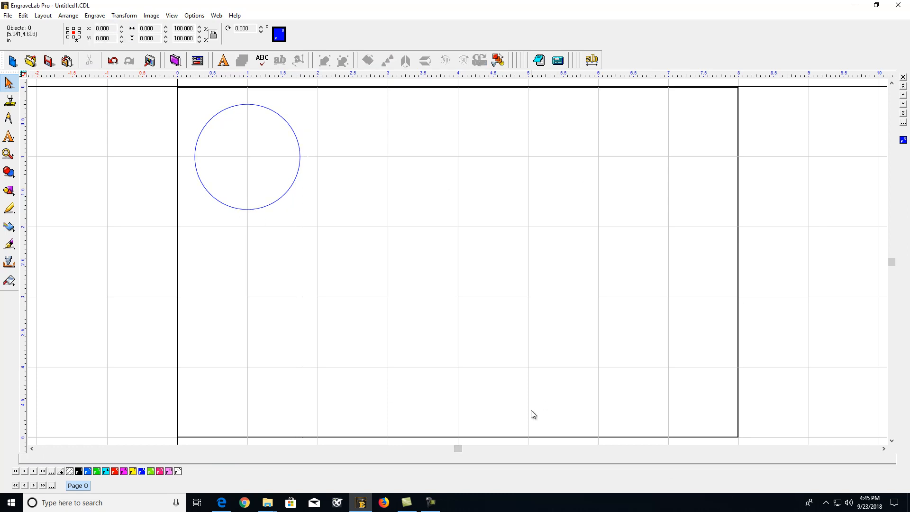
# Try to sketch a short vertical line at the circle's center
pyautogui.click(14, 191)
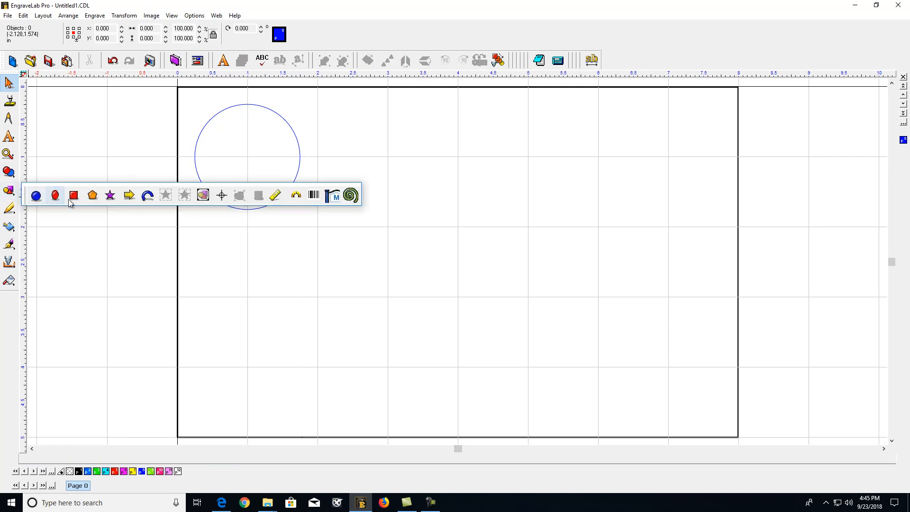
pyautogui.click(14, 214)
pyautogui.click(36, 214)
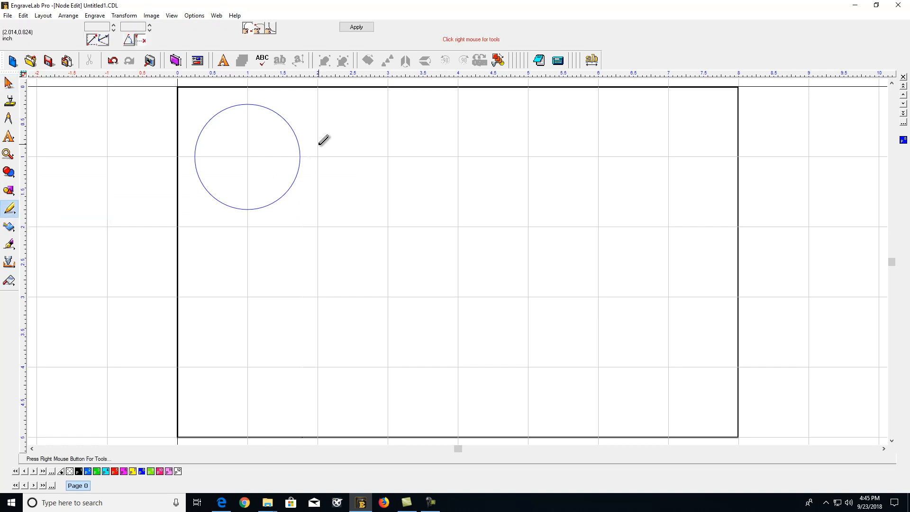
pyautogui.click(246, 153)
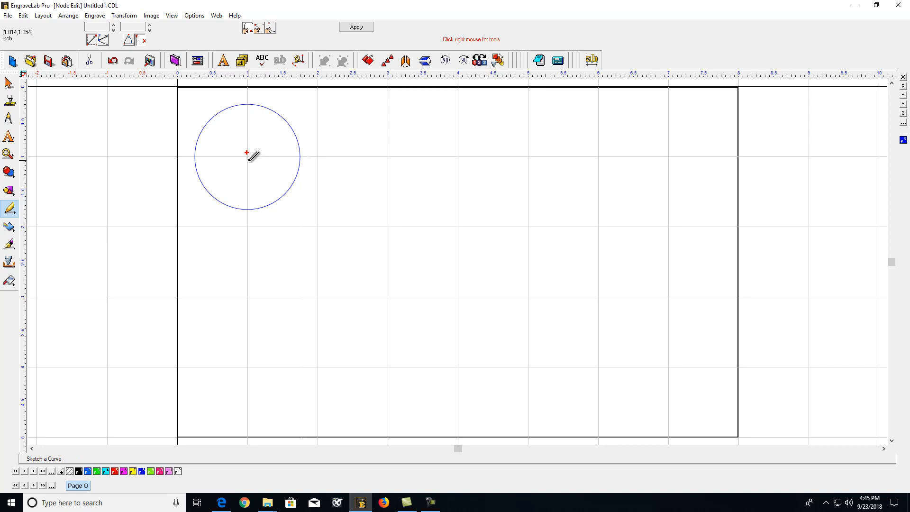
pyautogui.click(247, 161)
pyautogui.click(92, 163)
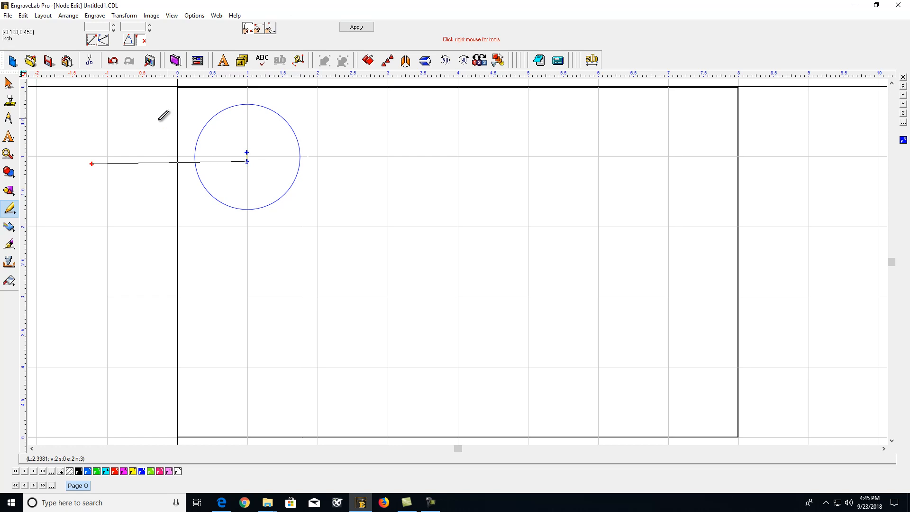
pyautogui.click(9, 83)
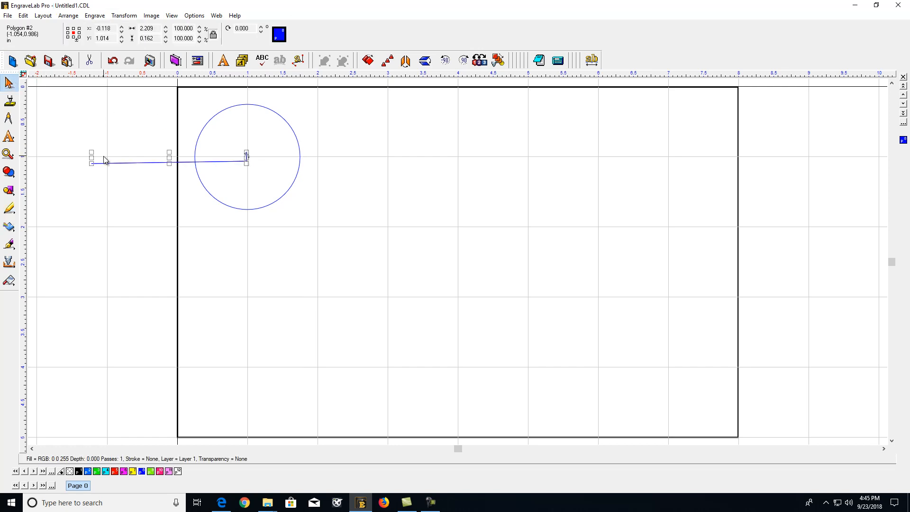
# Delete the stray end node outside the page from the sketched line and apply the node edit
pyautogui.doubleClick(145, 162)
pyautogui.moveTo(81, 150); pyautogui.dragTo(124, 192)
pyautogui.press('Delete')
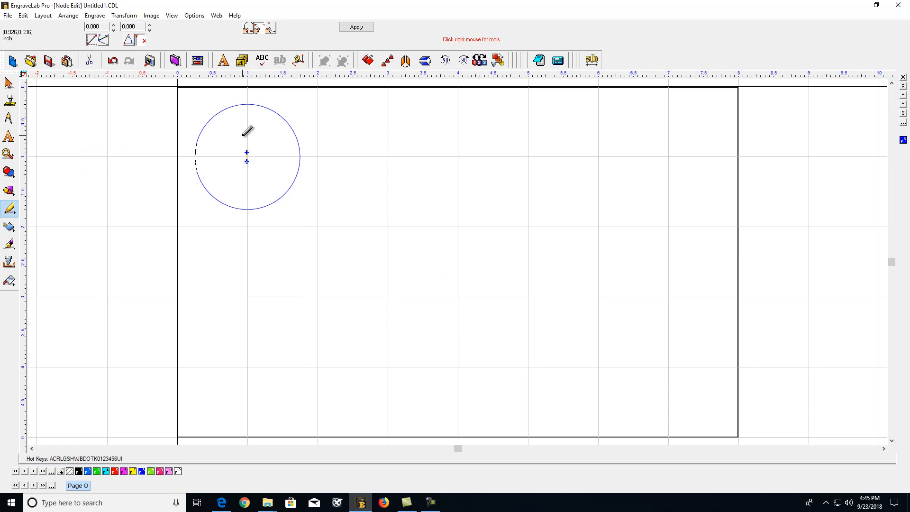
pyautogui.click(356, 27)
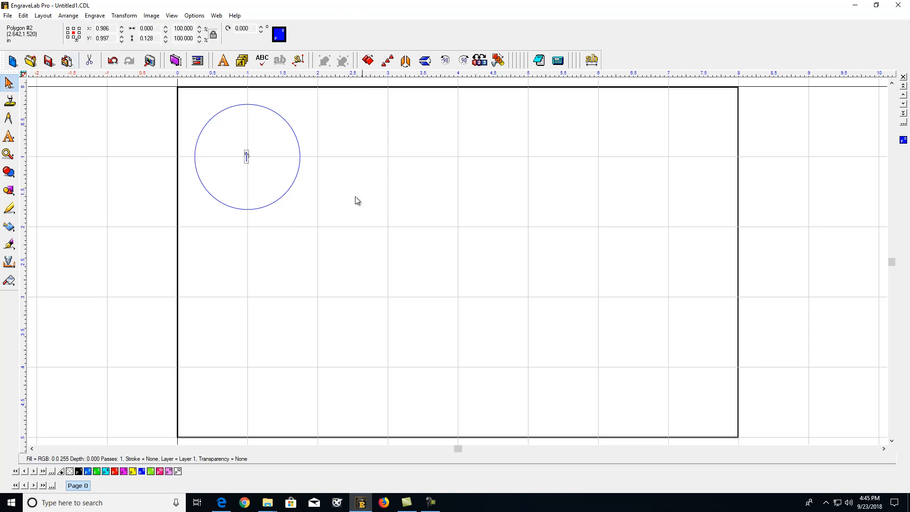
# Sketch a second vertical line about 0.18 in long inside the circle, up and left of its center
pyautogui.hotkey('shift', 'F2')
pyautogui.scroll(-3, 397, 221)
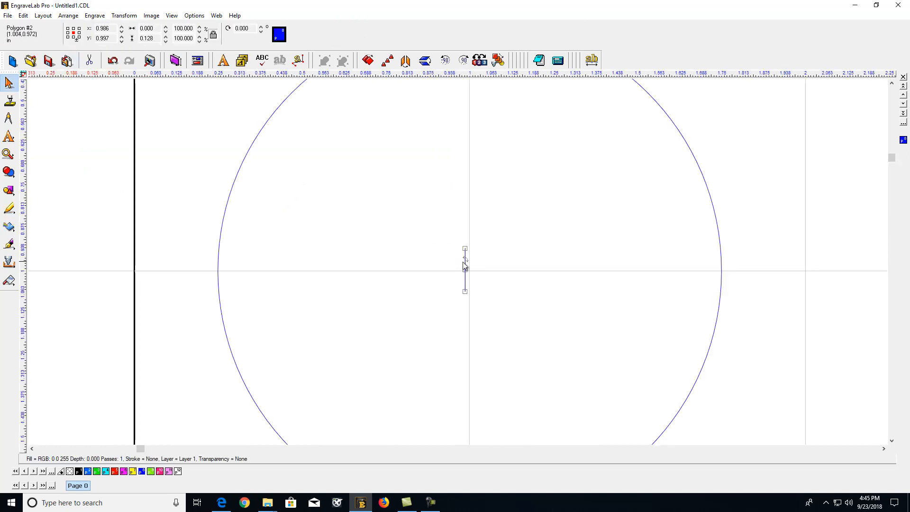
pyautogui.click(10, 190)
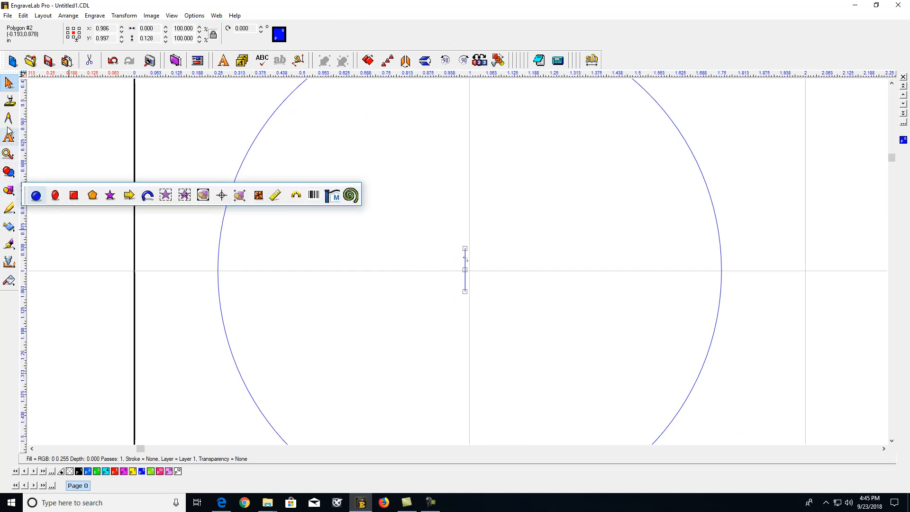
pyautogui.click(9, 208)
pyautogui.click(38, 213)
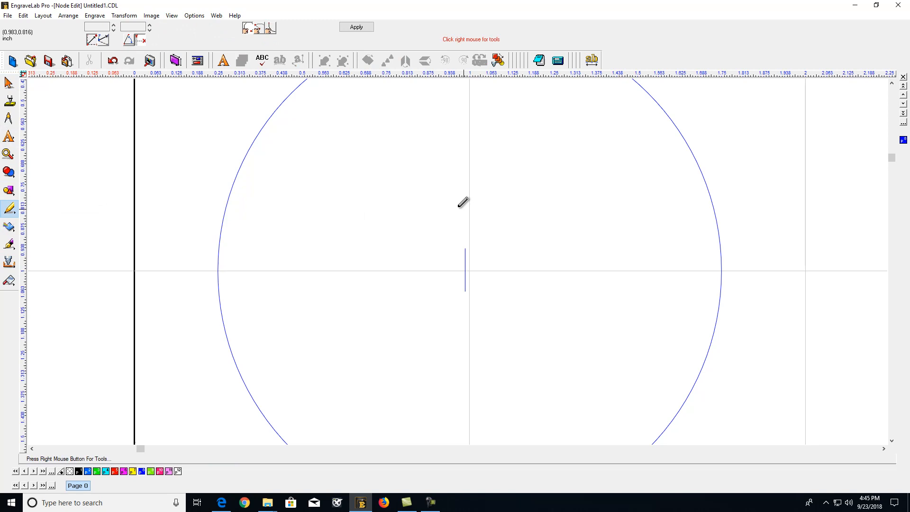
pyautogui.click(402, 198)
pyautogui.click(402, 257)
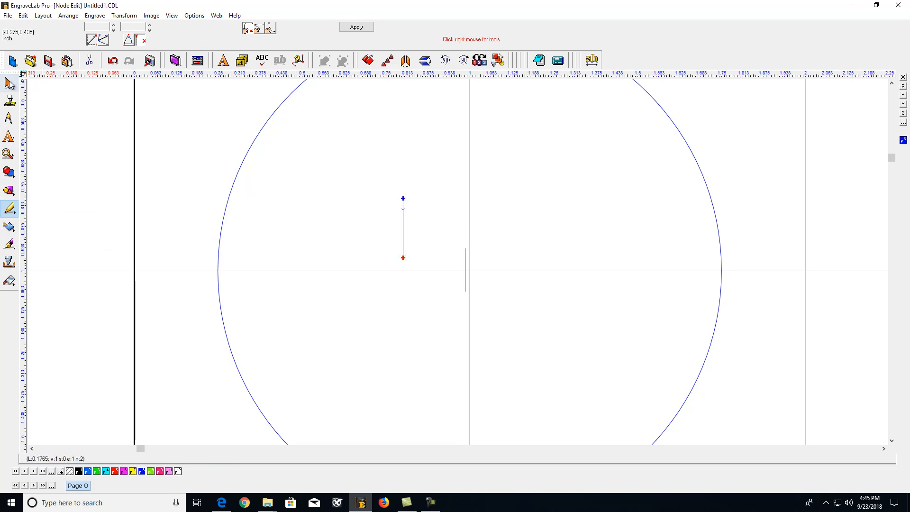
pyautogui.click(9, 84)
# Delete the first, shorter vertical line beside the circle's center
pyautogui.click(405, 274)
pyautogui.click(465, 264)
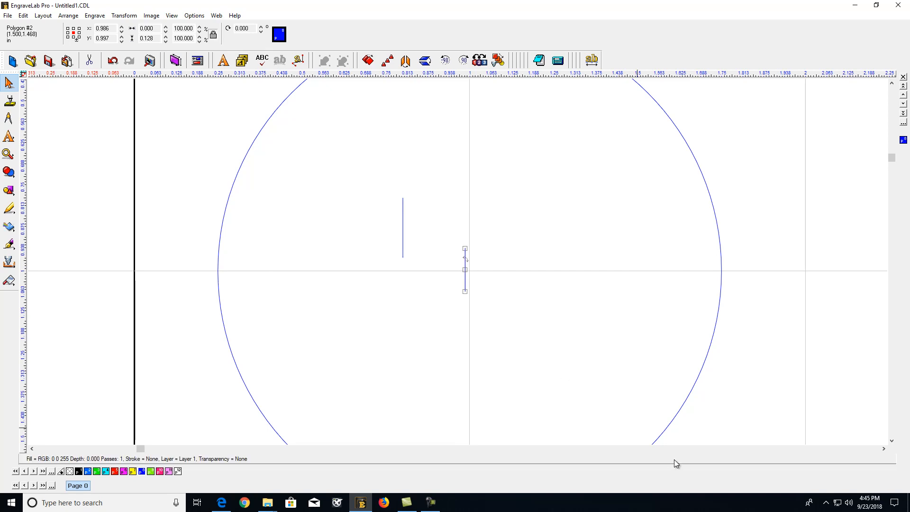
pyautogui.press('Delete')
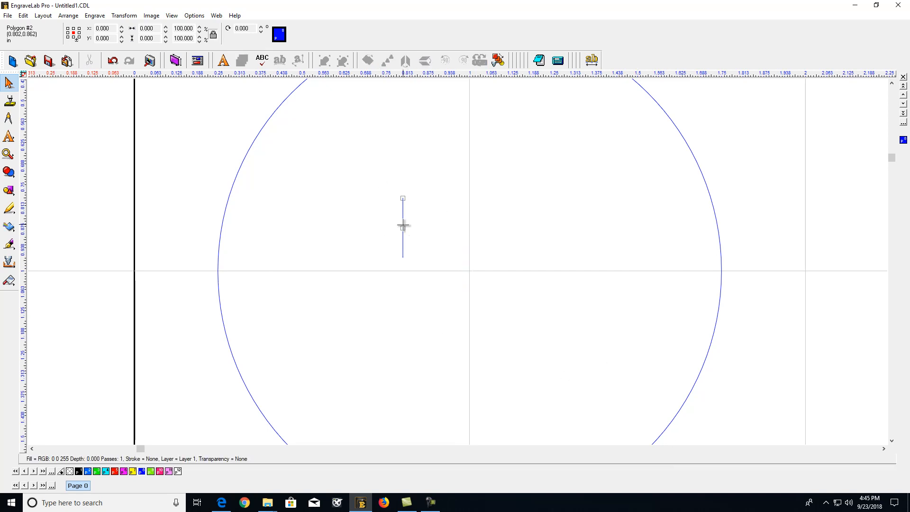
# Move the remaining vertical line onto the circle's center, with its position set to X 1 and Y 1
pyautogui.click(403, 225)
pyautogui.moveTo(403, 225); pyautogui.dragTo(470, 269)
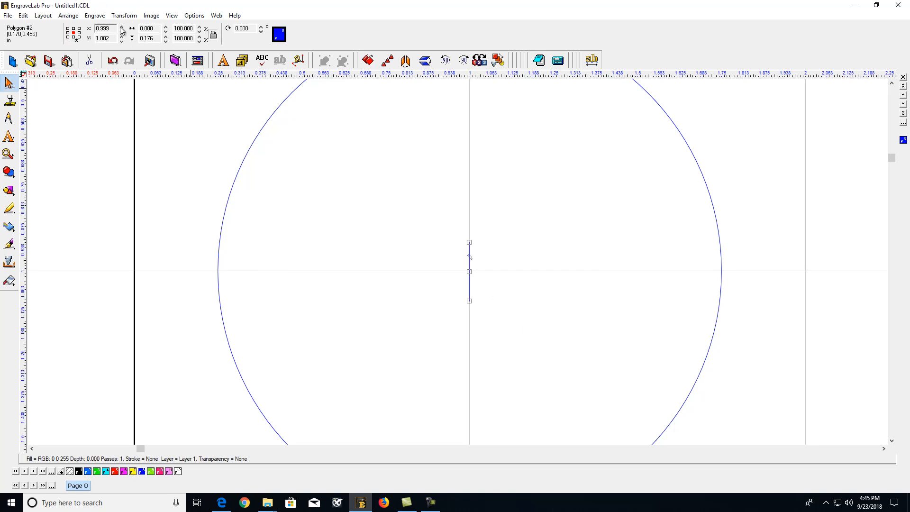
pyautogui.click(110, 29)
pyautogui.write('1')
pyautogui.press('Return')
pyautogui.click(112, 38)
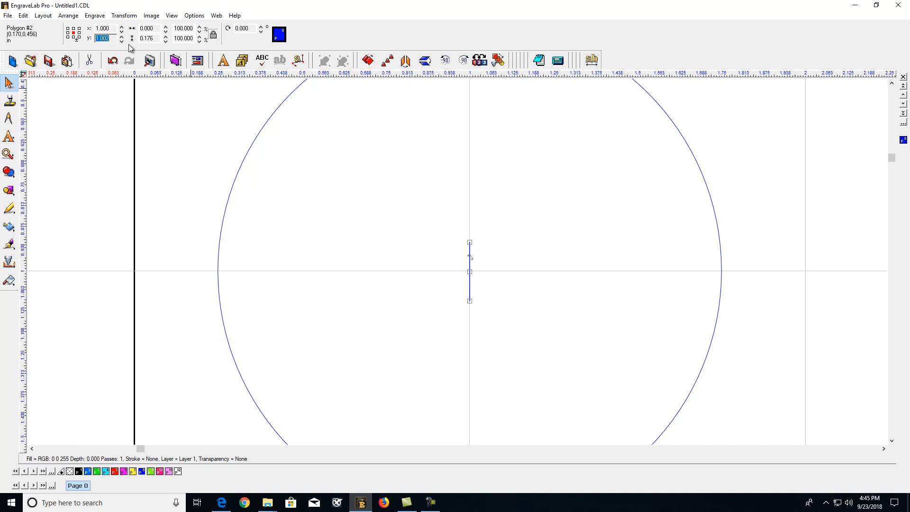
pyautogui.write('1')
pyautogui.press('Return')
pyautogui.click(522, 126)
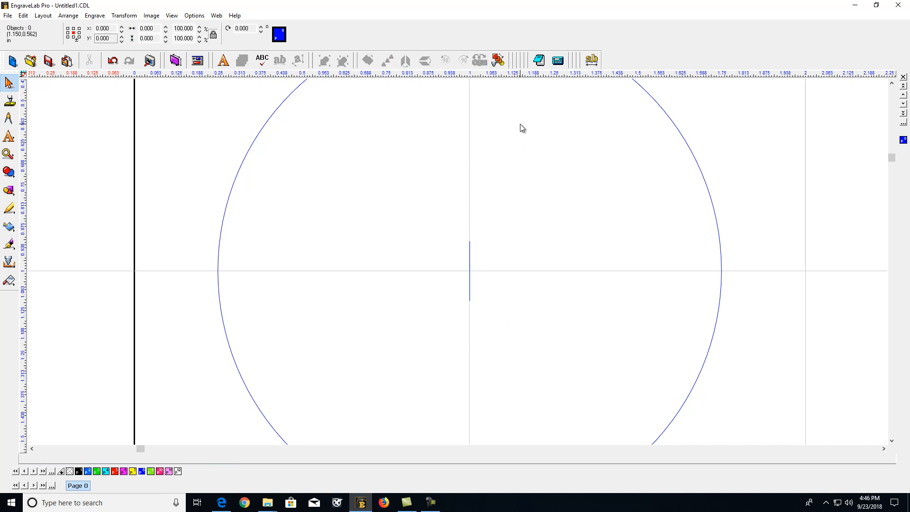
# Set the vertical line's height to 0.100 in
pyautogui.click(470, 265)
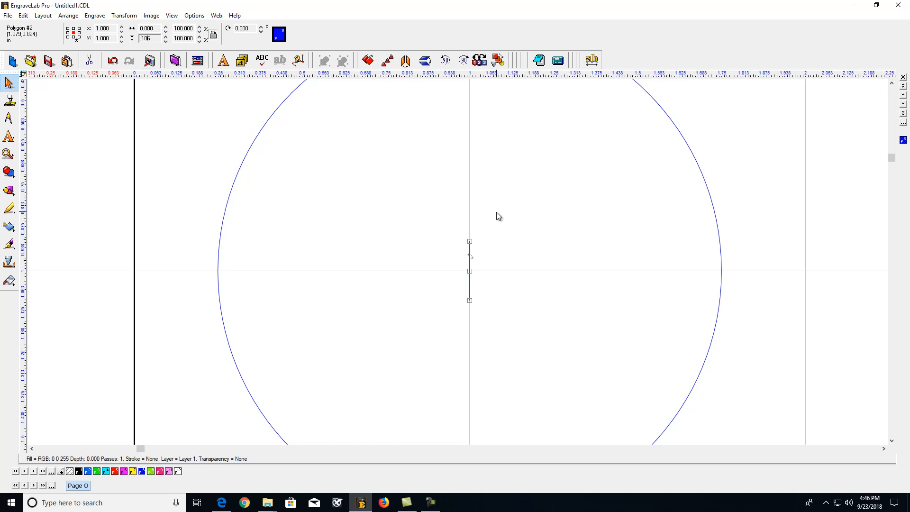
pyautogui.press('Return')
pyautogui.click(508, 228)
pyautogui.moveTo(437, 239); pyautogui.dragTo(553, 354)
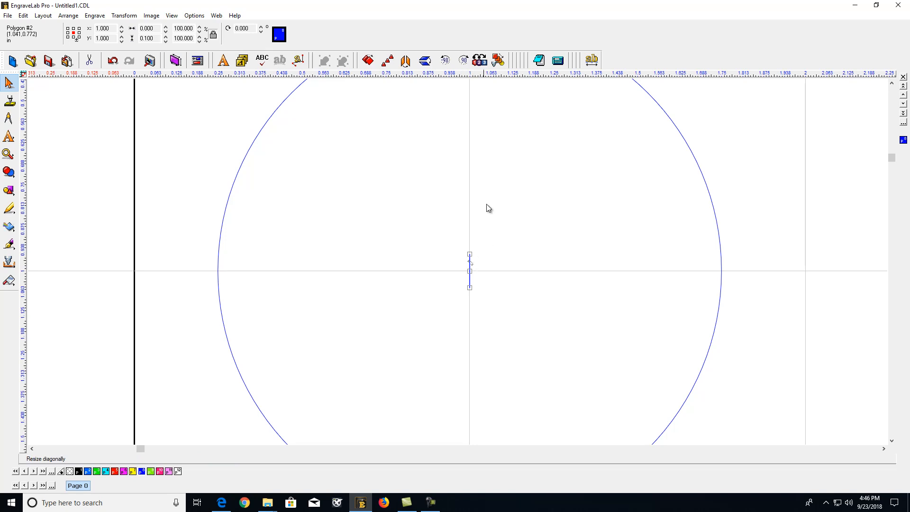
# Bring the whole circle into view and select the short vertical line at its center
pyautogui.click(891, 83)
pyautogui.click(891, 82)
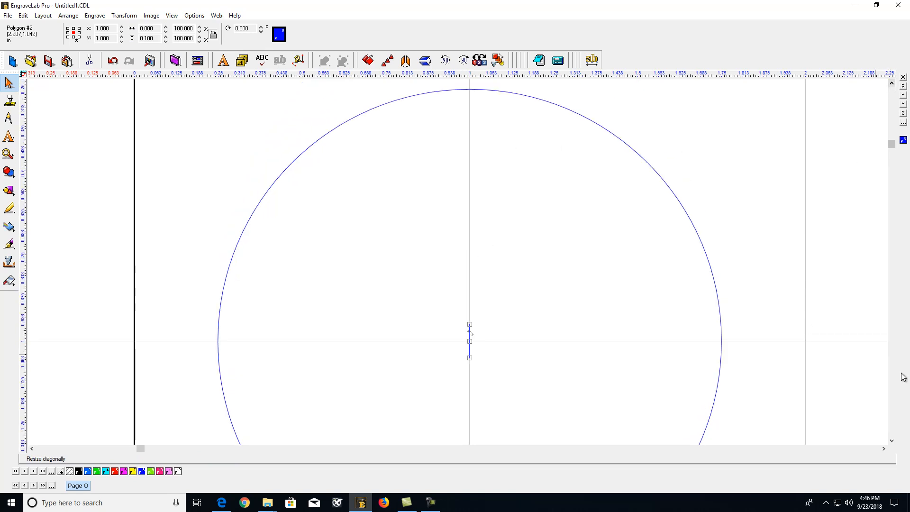
pyautogui.scroll(-2, 880, 436)
pyautogui.scroll(-2, 458, 265)
pyautogui.click(339, 97)
pyautogui.press('F6')
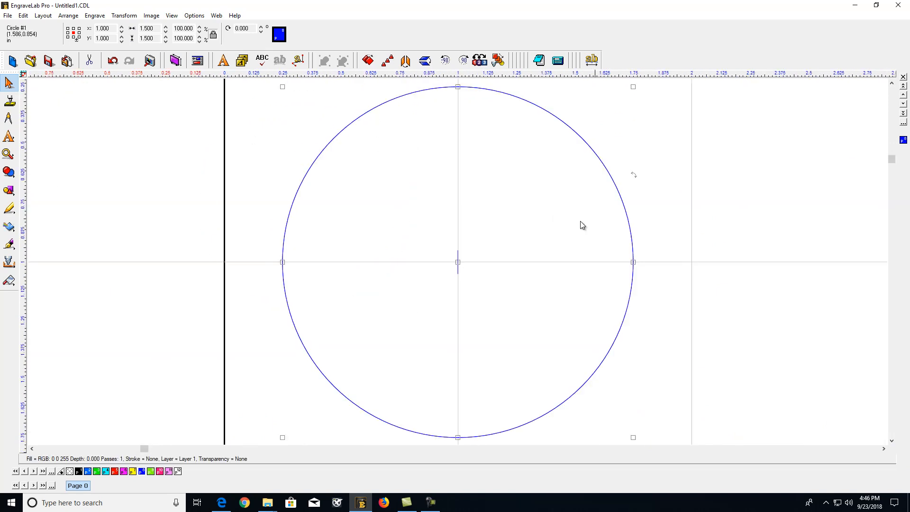
pyautogui.click(607, 224)
pyautogui.moveTo(637, 172); pyautogui.dragTo(301, 370)
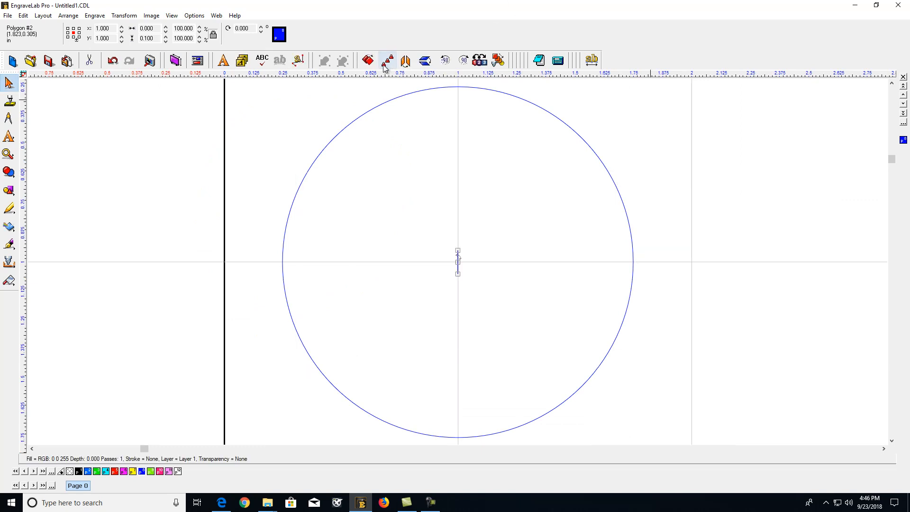
# Start an Array of the selected line and set its pattern to On Arc with Rotation
pyautogui.click(67, 16)
pyautogui.moveTo(96, 17)
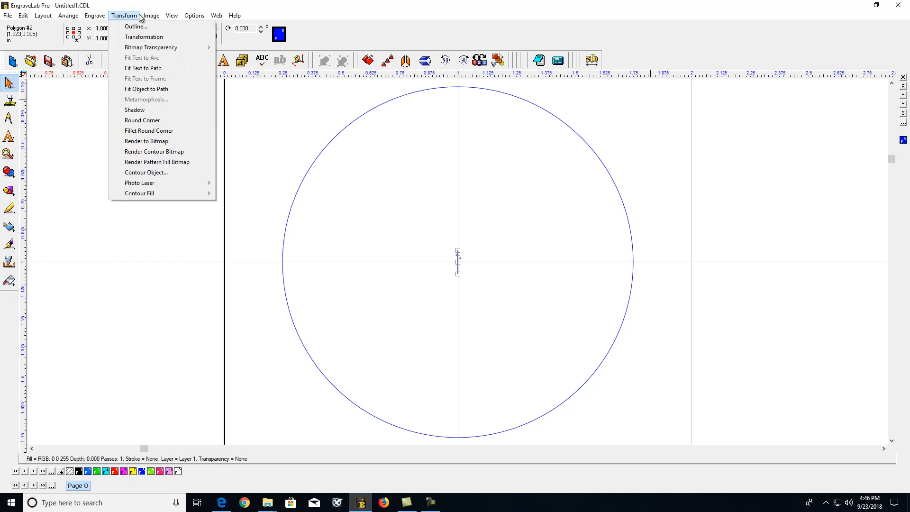
pyautogui.moveTo(153, 19)
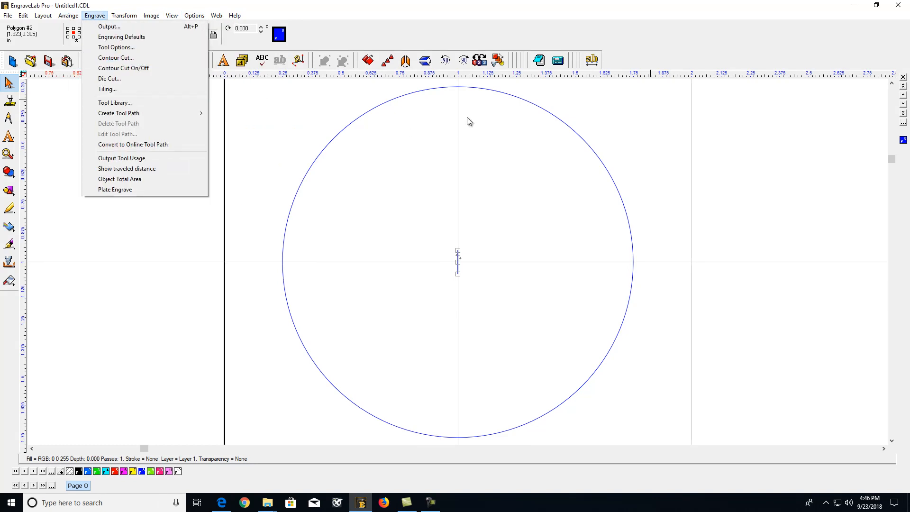
pyautogui.click(387, 61)
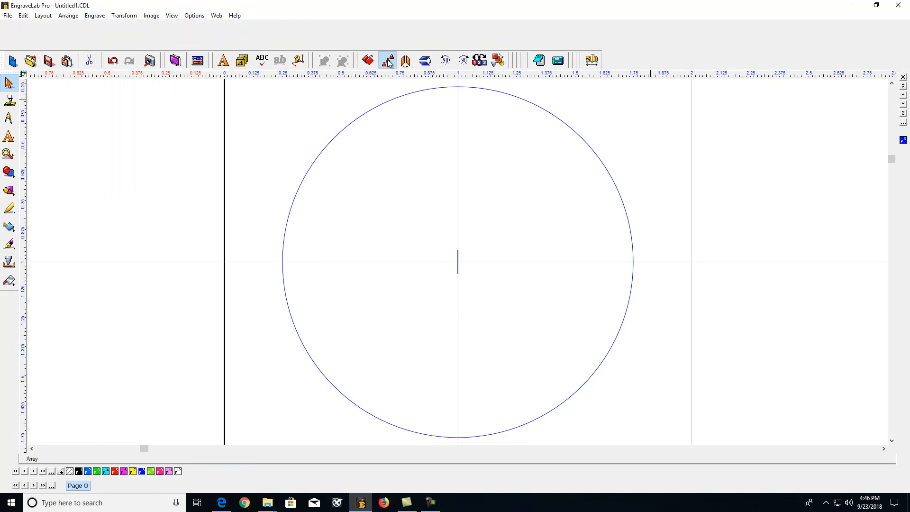
pyautogui.click(388, 62)
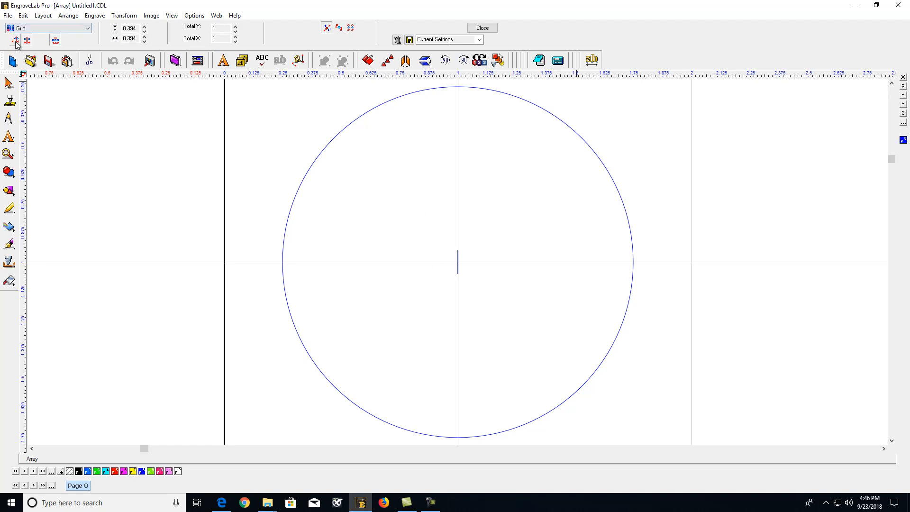
pyautogui.click(88, 29)
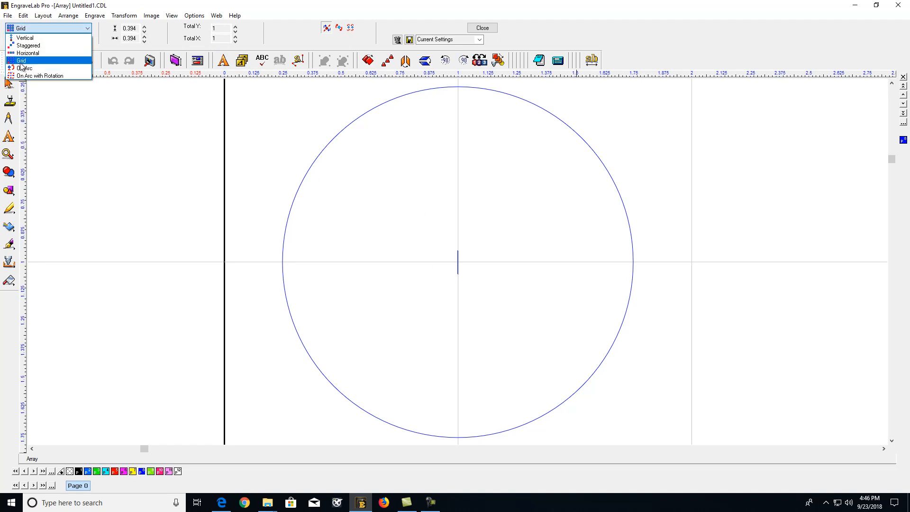
pyautogui.click(46, 77)
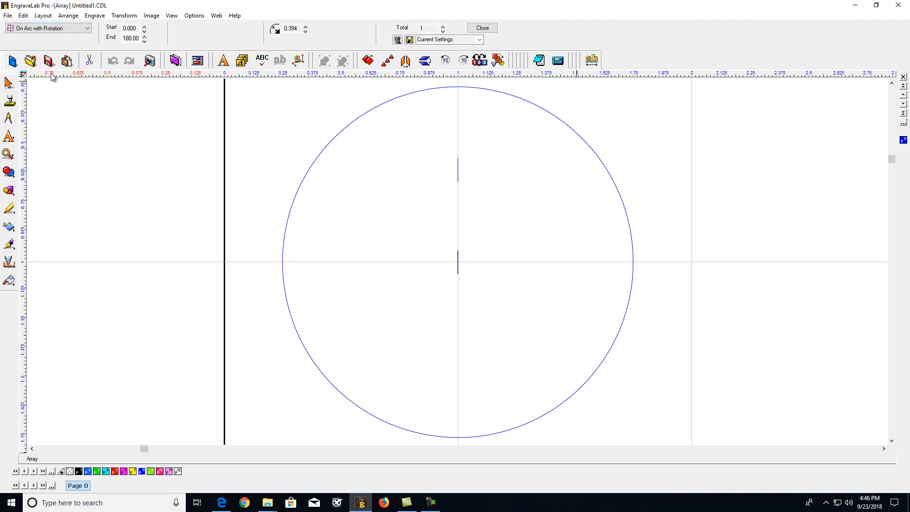
# Set the line array's end angle to 360 degrees
pyautogui.press('Return')
pyautogui.click(144, 37)
pyautogui.write('360')
pyautogui.press('Return')
# Increase the line array's total to 12 copies around the arc
pyautogui.click(443, 27)
pyautogui.click(443, 26)
pyautogui.click(443, 26)
pyautogui.click(443, 27)
pyautogui.click(443, 27)
pyautogui.click(443, 27)
pyautogui.click(443, 27)
pyautogui.click(443, 27)
pyautogui.click(443, 27)
pyautogui.click(443, 27)
pyautogui.click(443, 27)
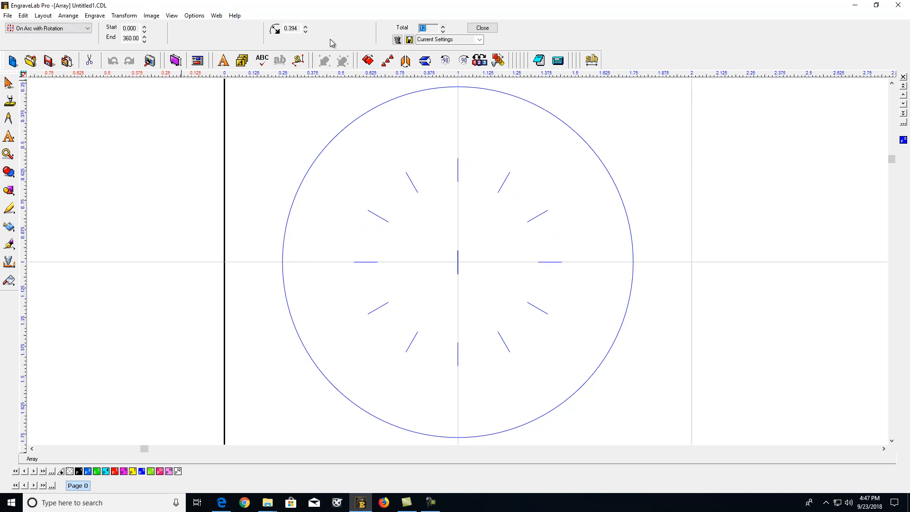
# Try line array radii of 0.95 in and 0.75 in
pyautogui.doubleClick(291, 27)
pyautogui.write('.95')
pyautogui.press('Return')
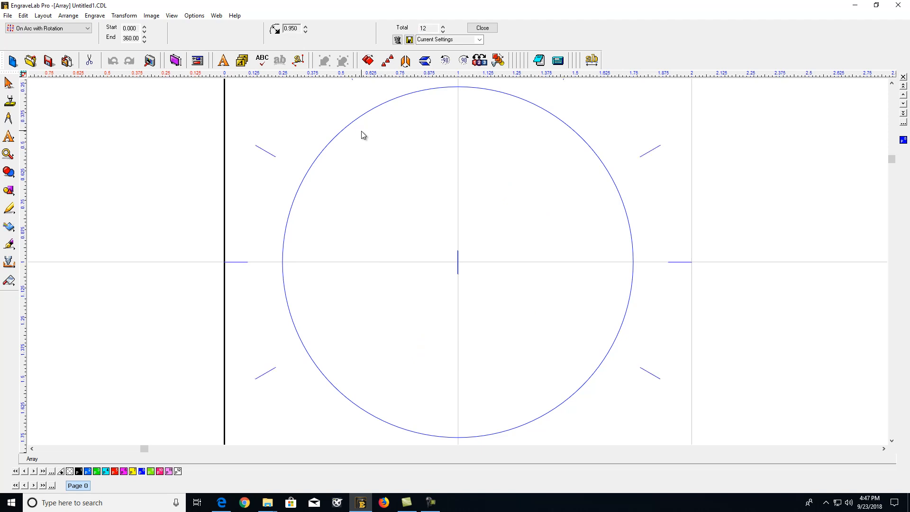
pyautogui.doubleClick(298, 28)
pyautogui.write('.75')
pyautogui.press('Return')
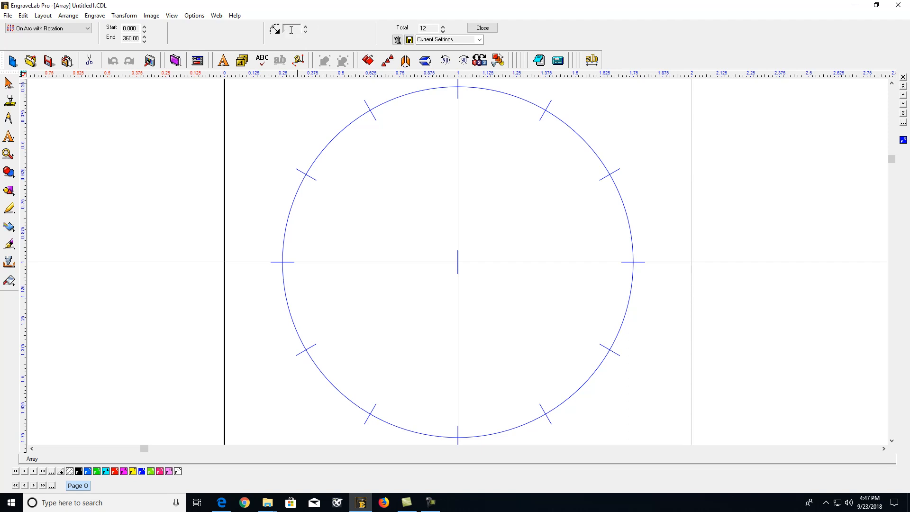
# Bring the arrayed lines inside the large circle with a radius of 0.680 in
pyautogui.write('.6')
pyautogui.press('Return')
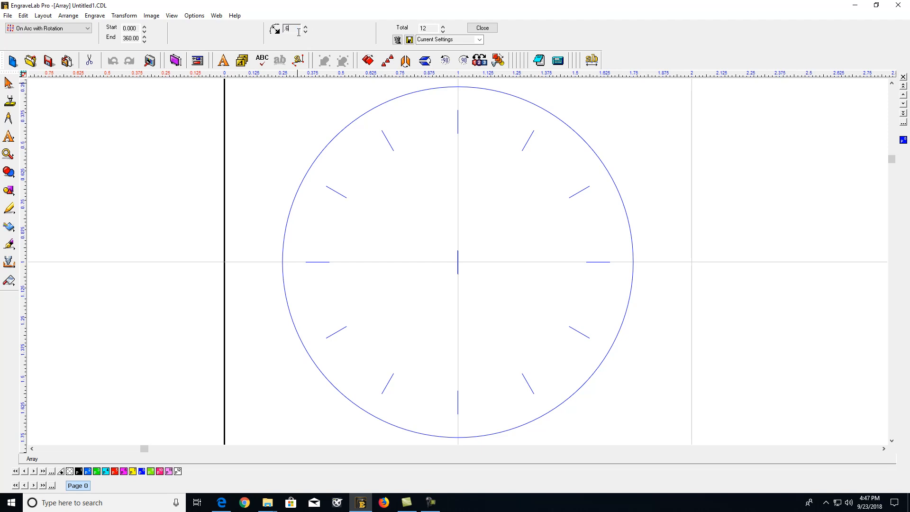
pyautogui.write('.65')
pyautogui.press('Return')
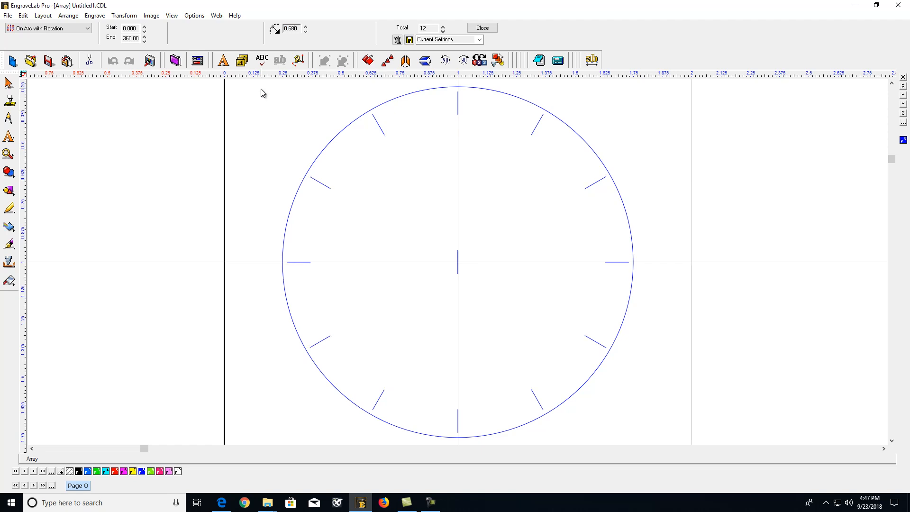
# Set the line array's total to 60 and its radius to 0.650 in, and finish the array
pyautogui.click(443, 26)
pyautogui.click(443, 26)
pyautogui.click(443, 26)
pyautogui.click(442, 27)
pyautogui.moveTo(443, 27); pyautogui.dragTo(443, 29)
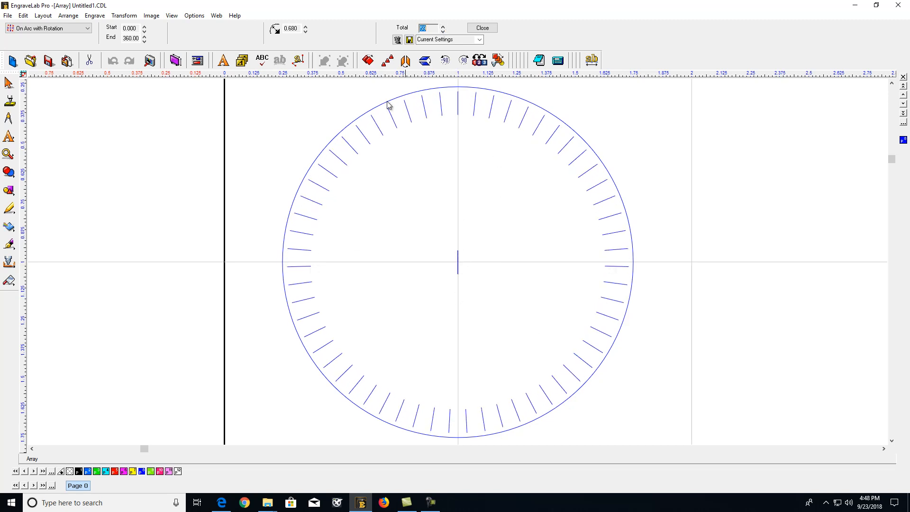
pyautogui.click(444, 27)
pyautogui.click(444, 27)
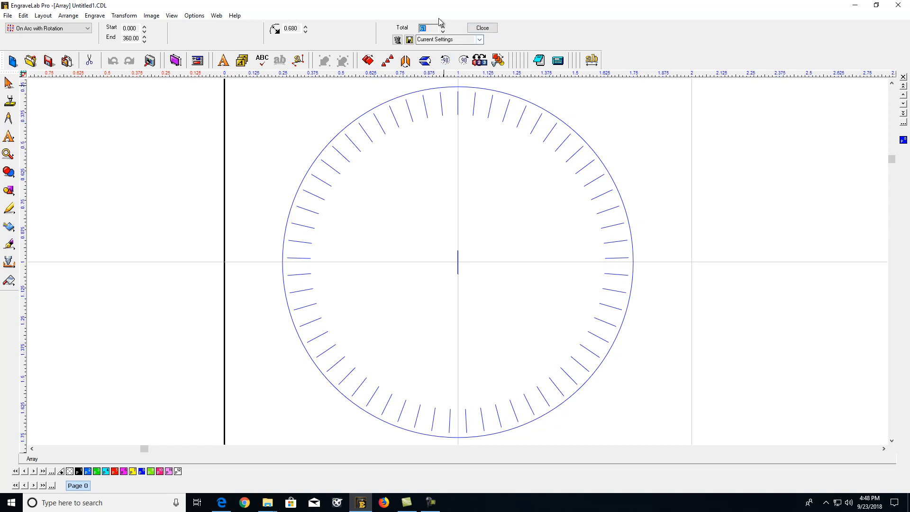
pyautogui.click(443, 31)
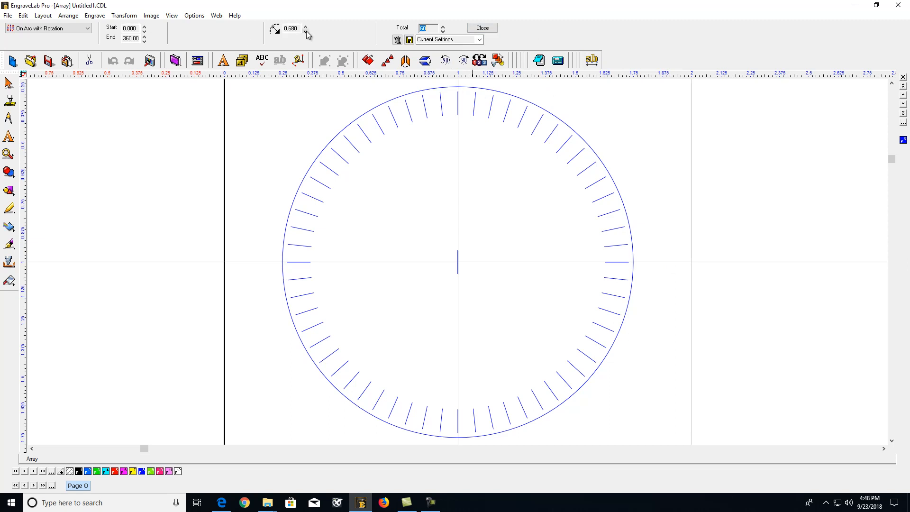
pyautogui.doubleClick(290, 28)
pyautogui.press('Return')
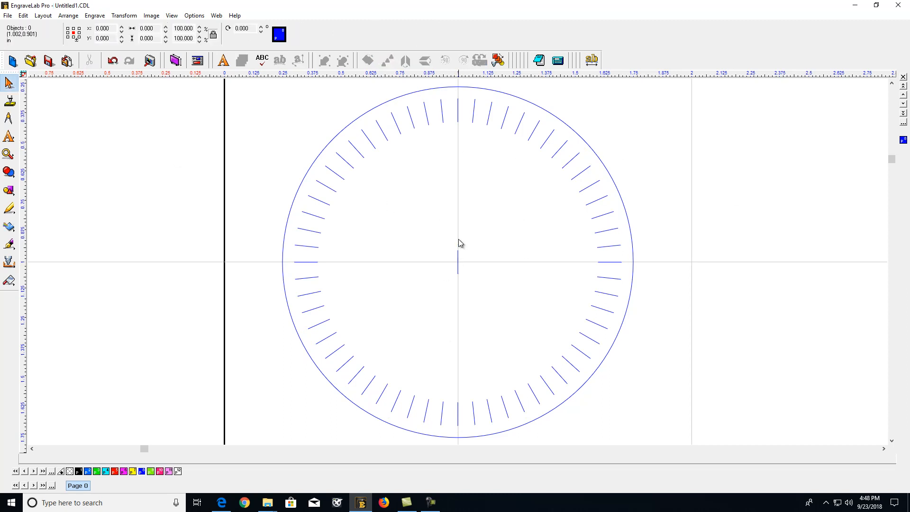
# Draw a small circle about 0.035 in in diameter outside the large circle and return to the selection tool
pyautogui.click(9, 191)
pyautogui.click(38, 197)
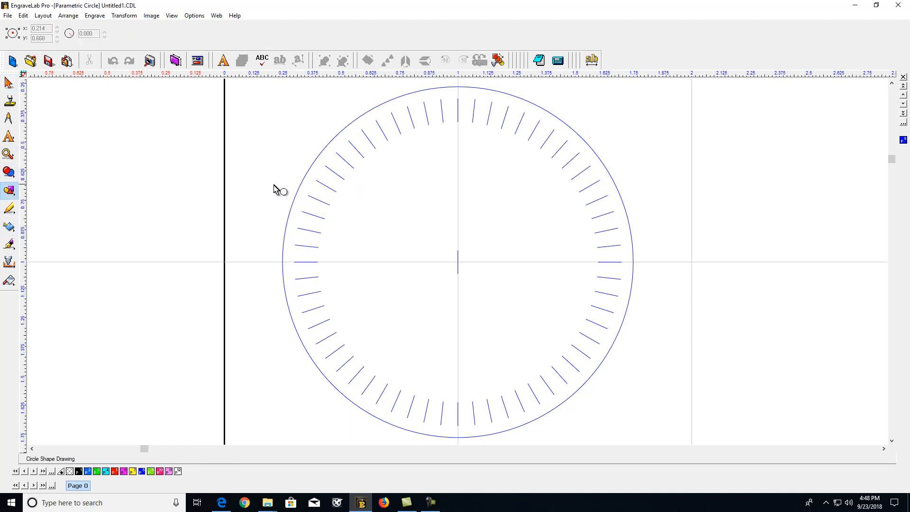
pyautogui.click(266, 185)
pyautogui.press('space')
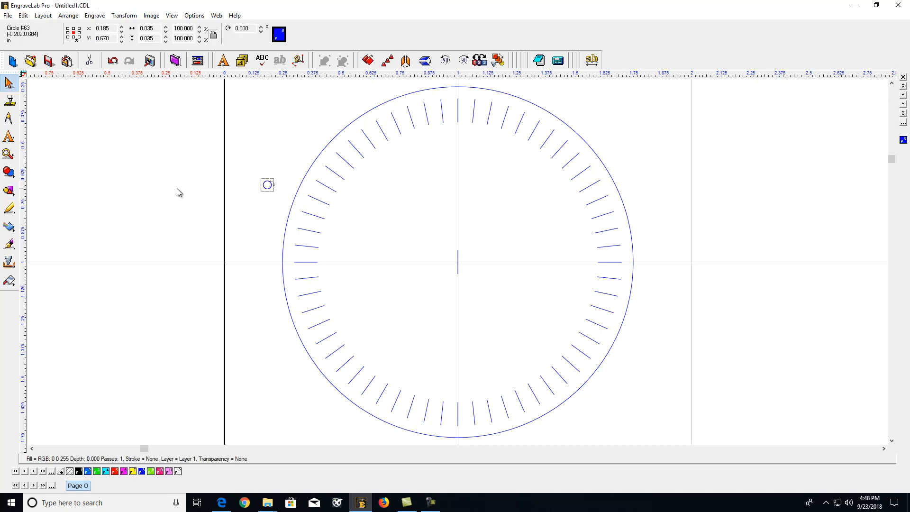
# Move the small circle onto the large circle's center and set its Y position to 1
pyautogui.moveTo(267, 185); pyautogui.dragTo(458, 262)
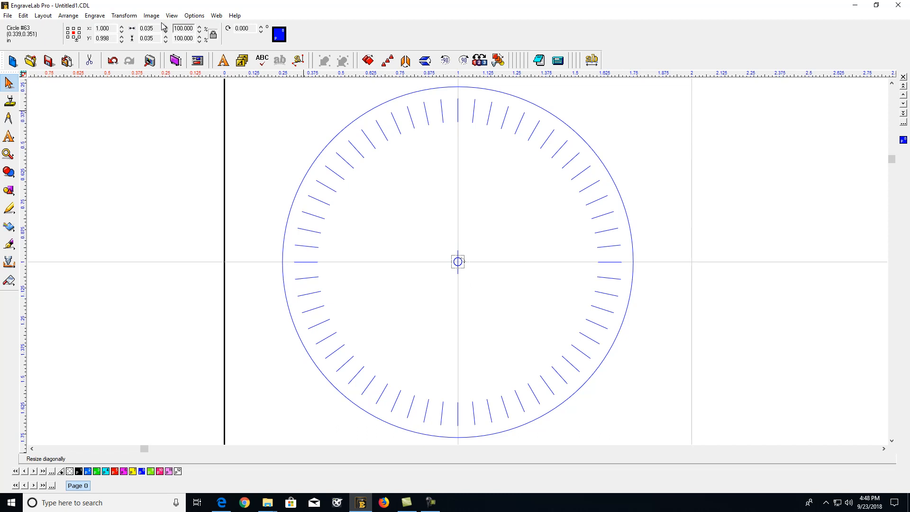
pyautogui.click(115, 41)
pyautogui.write('1')
pyautogui.press('Return')
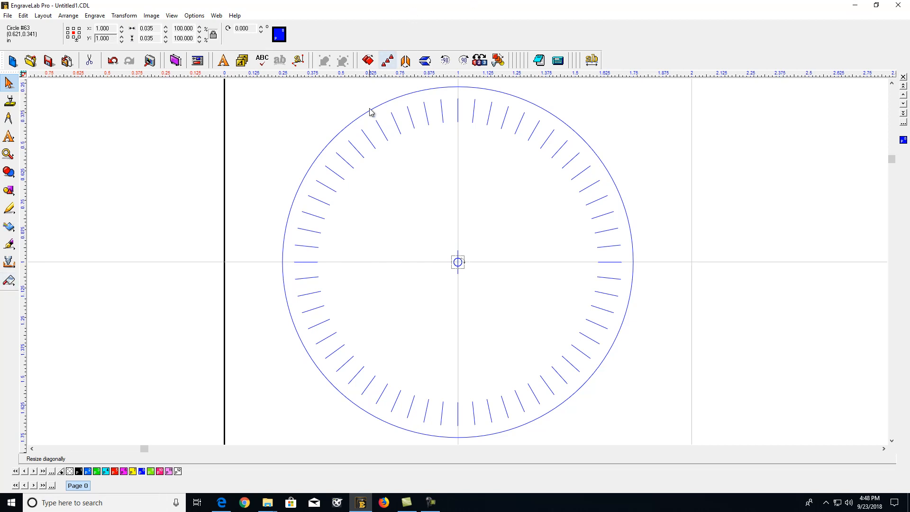
# Start an array of the small center circle with the radius reduced to 0.350 in
pyautogui.click(386, 60)
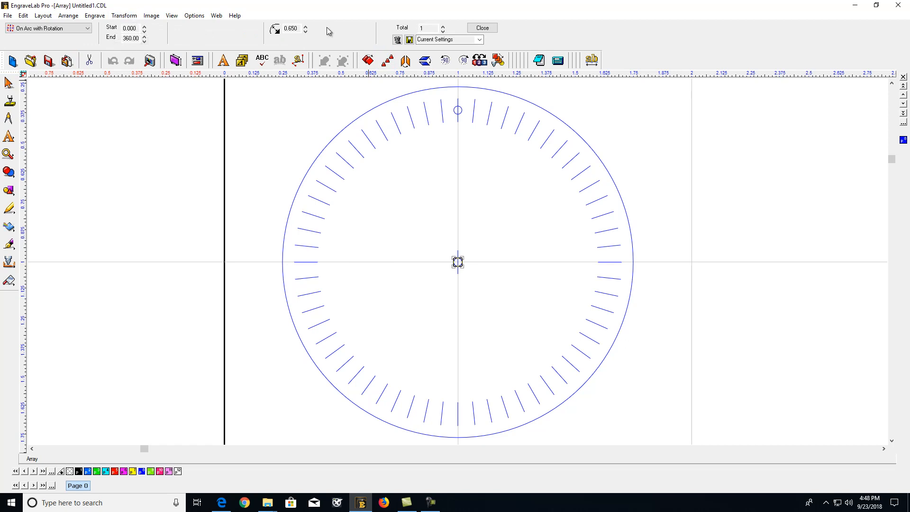
pyautogui.click(306, 32)
pyautogui.click(306, 32)
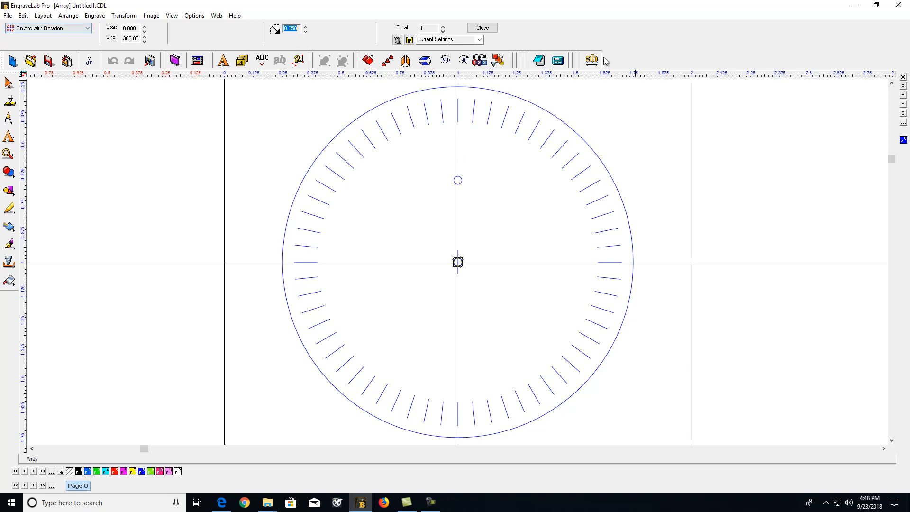
# Increase the small circle array's total to 36 copies
pyautogui.click(443, 27)
pyautogui.click(443, 26)
pyautogui.click(443, 26)
pyautogui.click(443, 26)
pyautogui.click(443, 26)
pyautogui.click(444, 27)
pyautogui.click(443, 26)
pyautogui.click(443, 27)
pyautogui.click(443, 27)
pyautogui.click(443, 27)
pyautogui.click(443, 26)
pyautogui.click(443, 26)
pyautogui.click(443, 27)
pyautogui.click(443, 26)
pyautogui.click(443, 27)
pyautogui.click(443, 27)
pyautogui.click(443, 26)
pyautogui.click(443, 26)
pyautogui.click(443, 27)
pyautogui.click(443, 26)
pyautogui.click(443, 27)
pyautogui.click(443, 27)
pyautogui.click(443, 27)
pyautogui.click(443, 26)
pyautogui.click(443, 26)
pyautogui.click(443, 26)
pyautogui.click(443, 26)
pyautogui.click(443, 27)
pyautogui.click(443, 27)
pyautogui.click(443, 27)
pyautogui.click(443, 27)
pyautogui.click(443, 27)
pyautogui.click(443, 27)
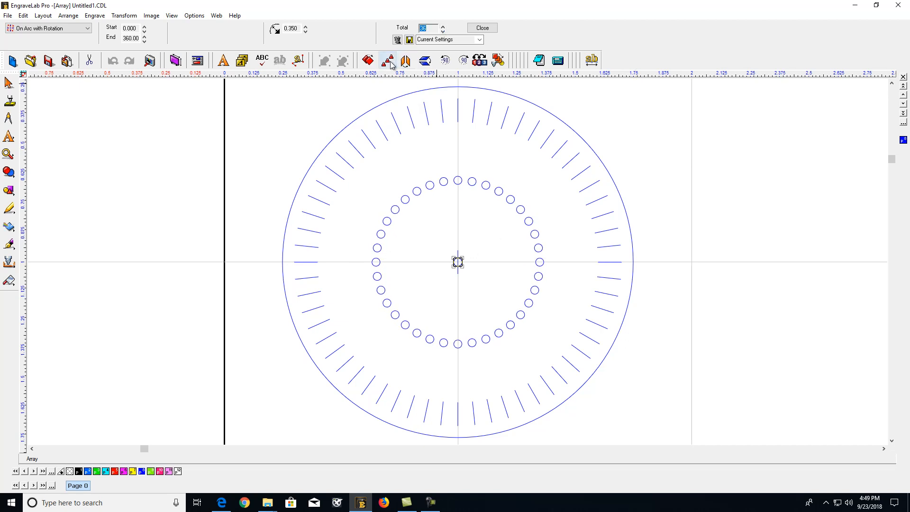
# Try a denser ring of small circles by raising the array's total beyond 51
pyautogui.click(443, 27)
pyautogui.click(443, 27)
pyautogui.click(443, 27)
pyautogui.click(443, 27)
pyautogui.click(443, 27)
pyautogui.click(443, 27)
pyautogui.click(443, 27)
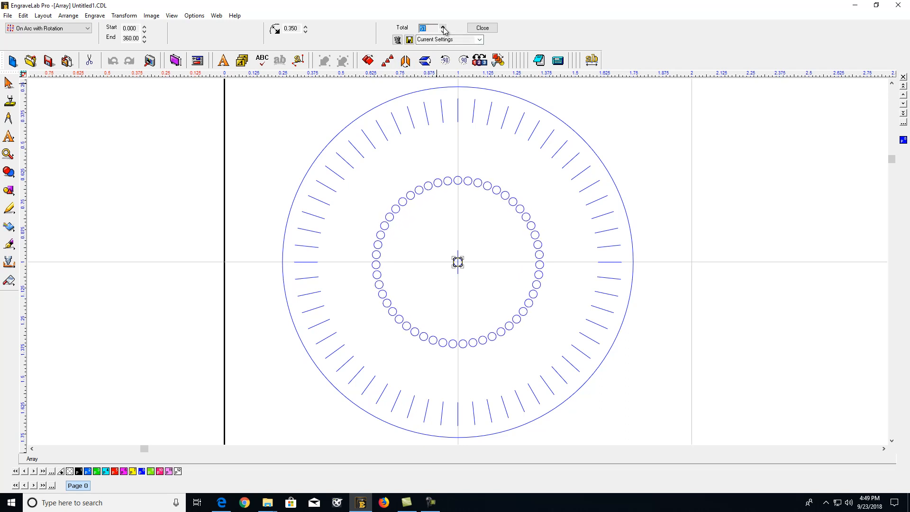
pyautogui.click(443, 27)
pyautogui.click(443, 27)
# Reduce the small circle array's total to 35 and finish the array
pyautogui.click(443, 31)
pyautogui.click(443, 31)
pyautogui.click(443, 31)
pyautogui.click(443, 32)
pyautogui.click(443, 31)
pyautogui.click(443, 31)
pyautogui.click(443, 31)
pyautogui.click(443, 31)
pyautogui.click(443, 30)
pyautogui.click(443, 31)
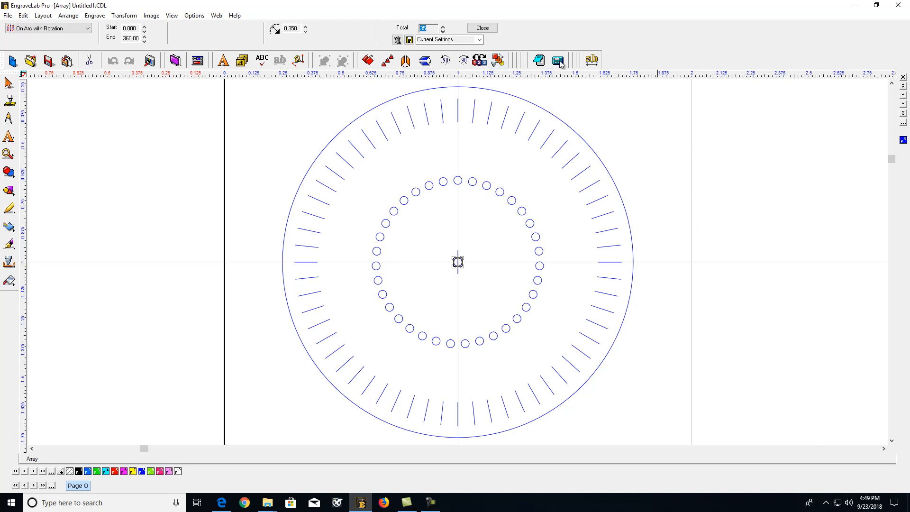
pyautogui.click(638, 152)
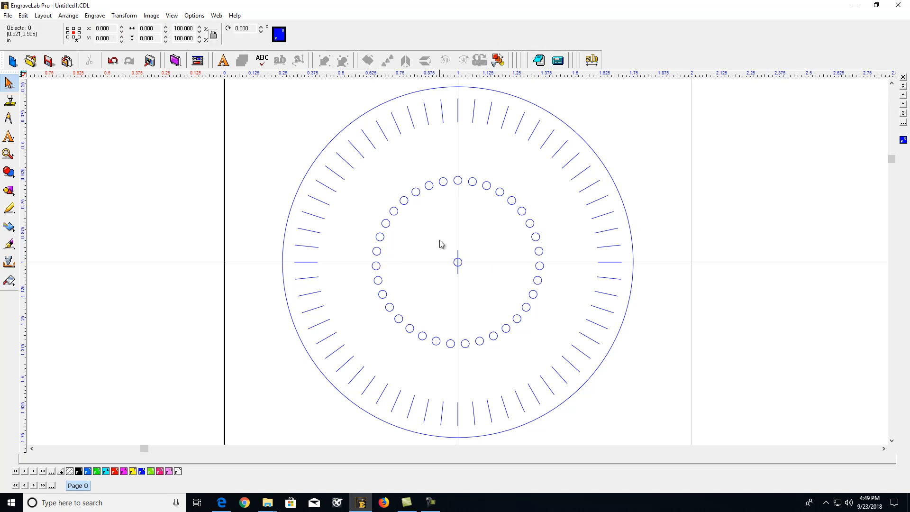
# Color the short vertical line and the small circle at the center black
pyautogui.moveTo(437, 238); pyautogui.dragTo(512, 315)
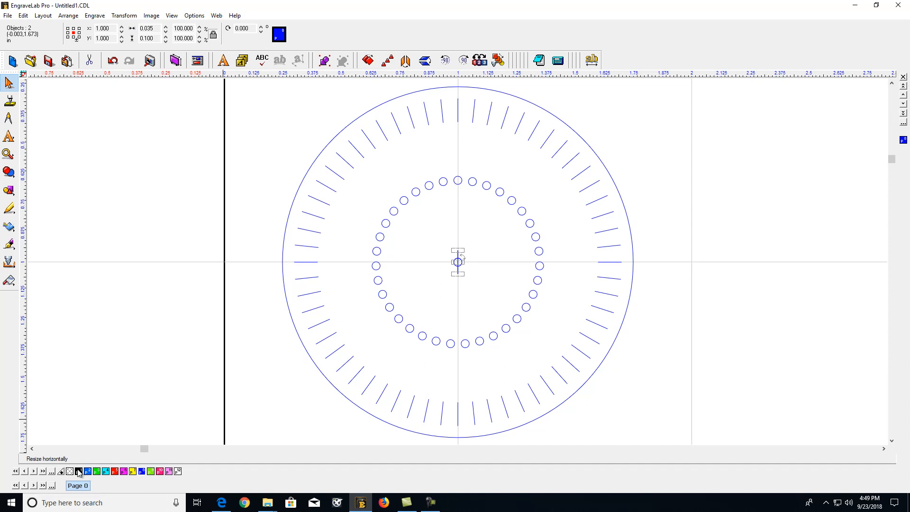
pyautogui.click(429, 258)
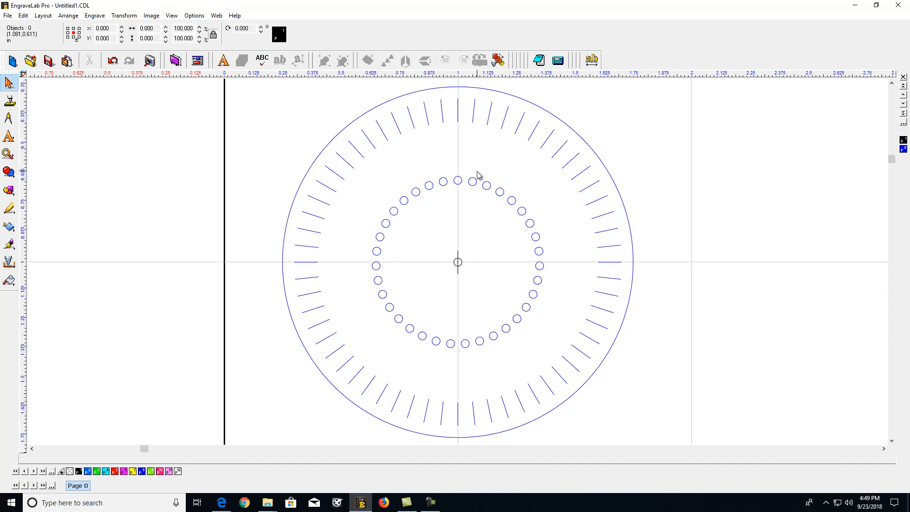